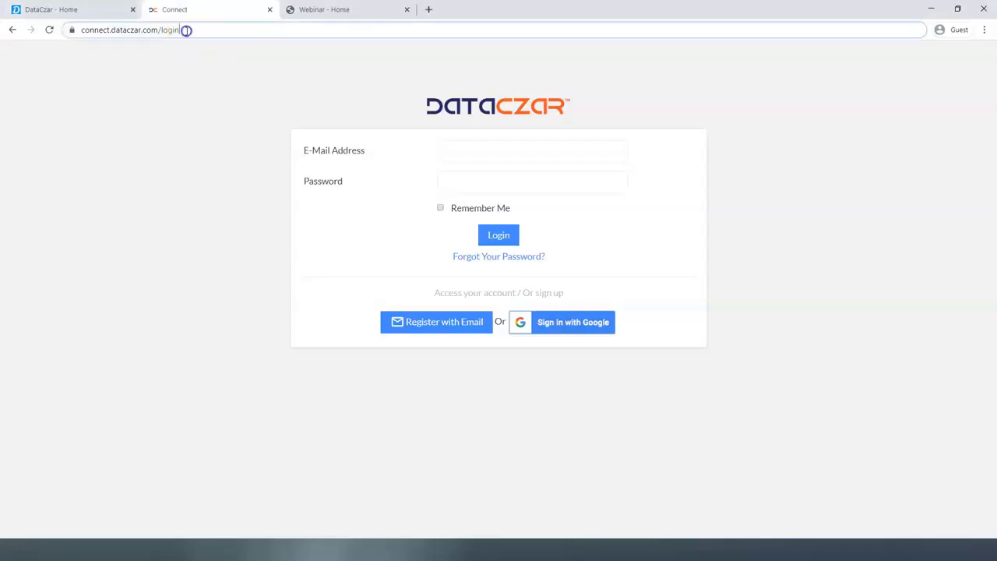
Log in to DataCzar Connect with the account's e-mail address and password
click(468, 151)
key(ctrl+v)
click(453, 184)
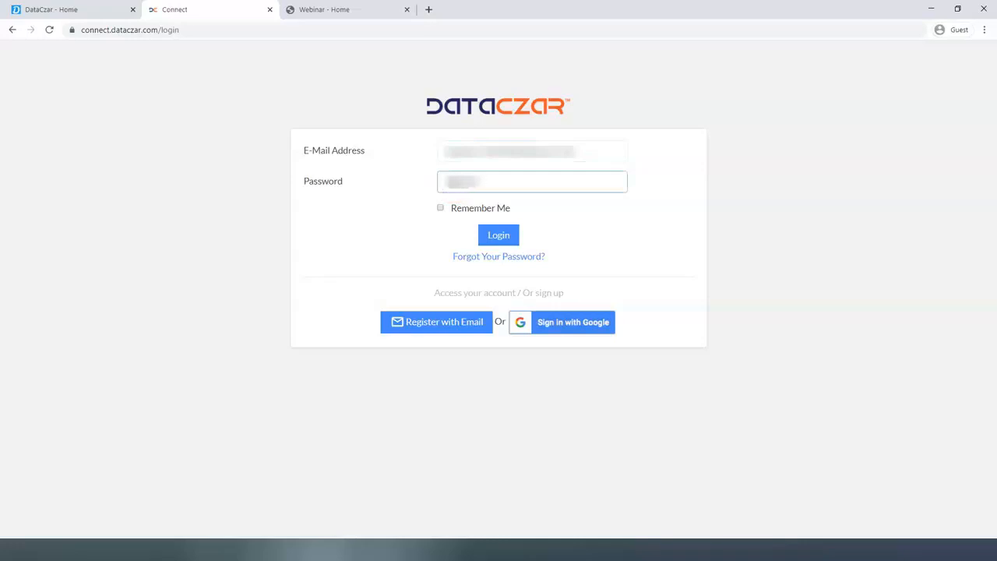
key(Return)
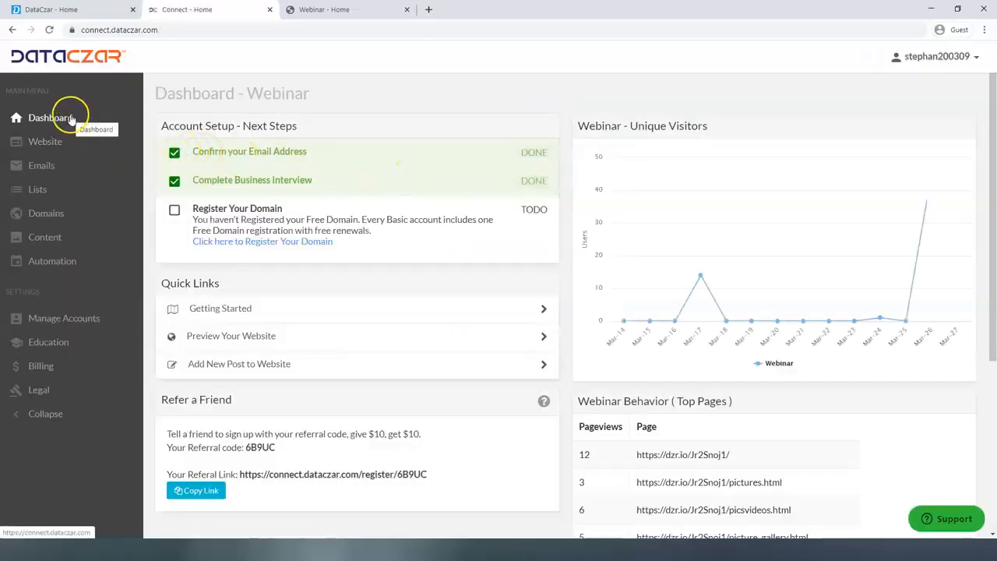
Close the extra DataCzar - Home browser tab and show the Connect dashboard in full screen
click(132, 10)
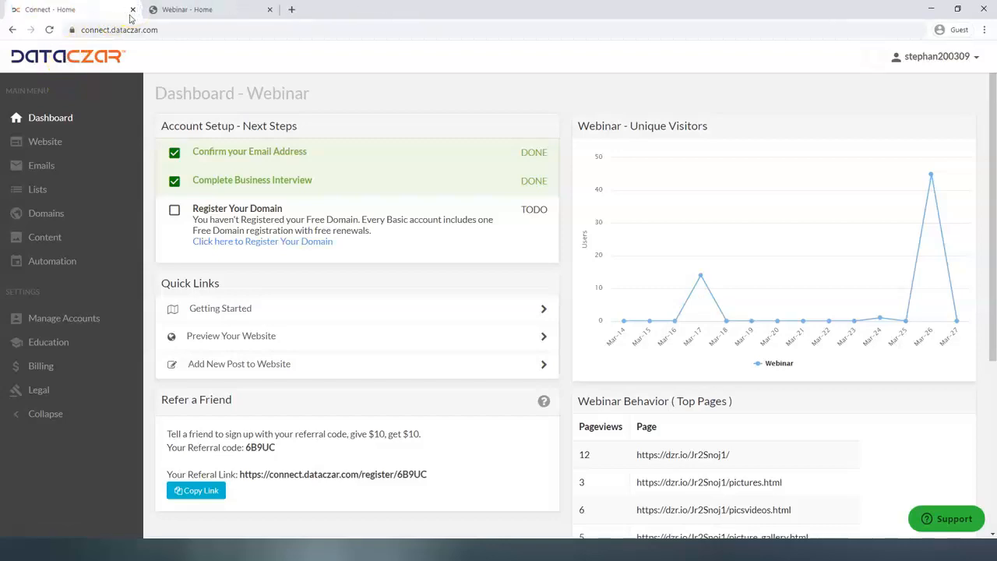
key(F11)
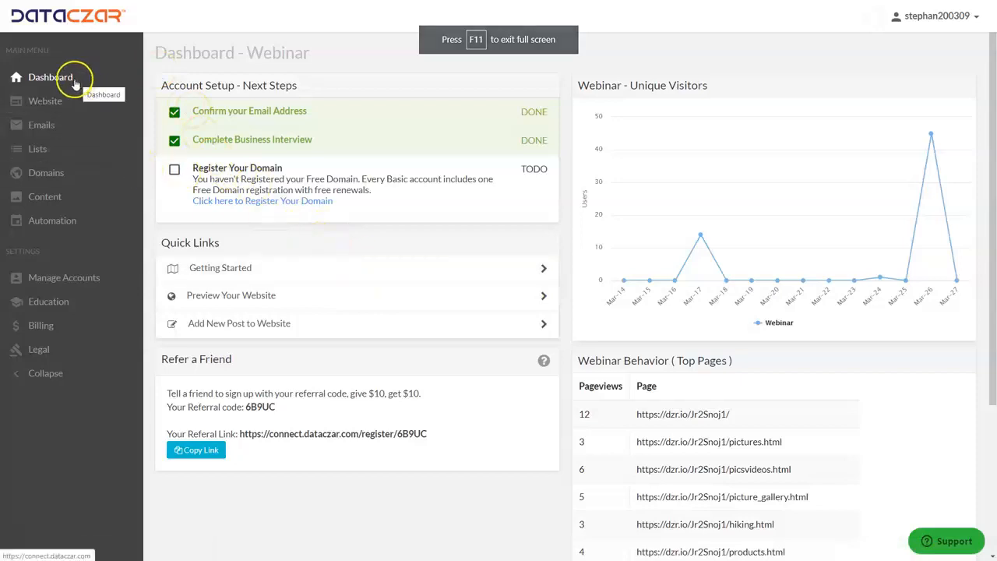
Start a new page for the Webinar website and title it AAAOutdoorShopify
click(57, 104)
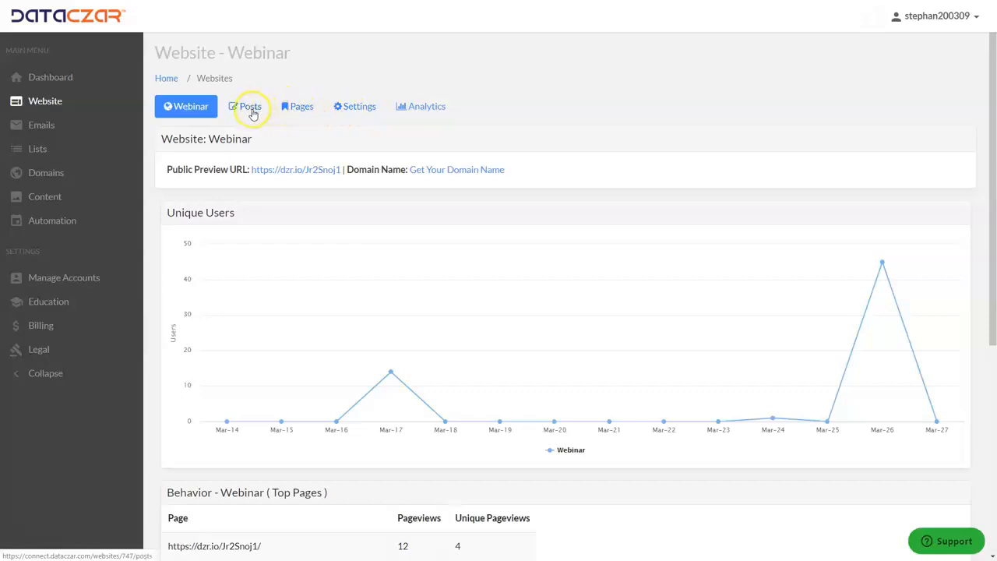
click(301, 109)
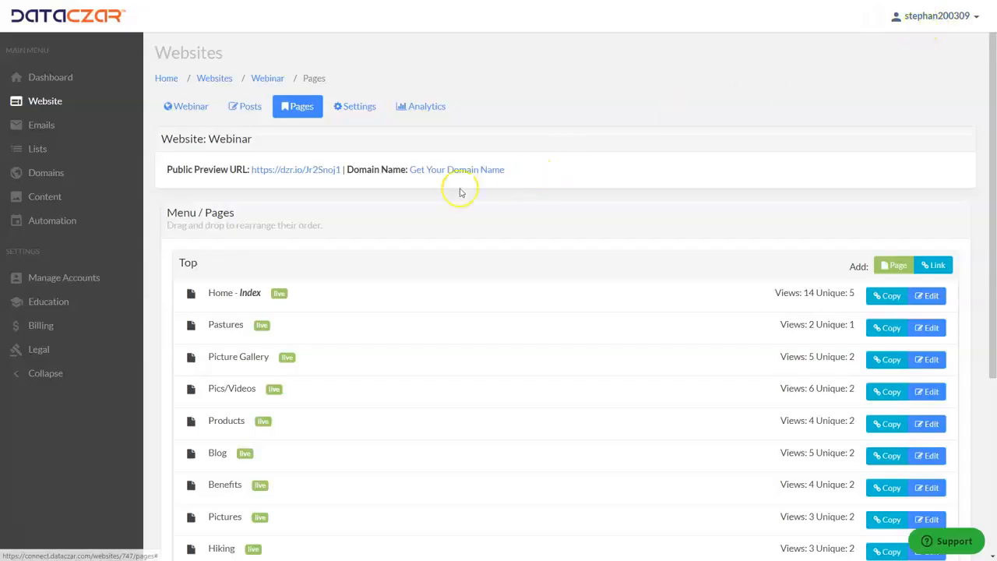
click(893, 269)
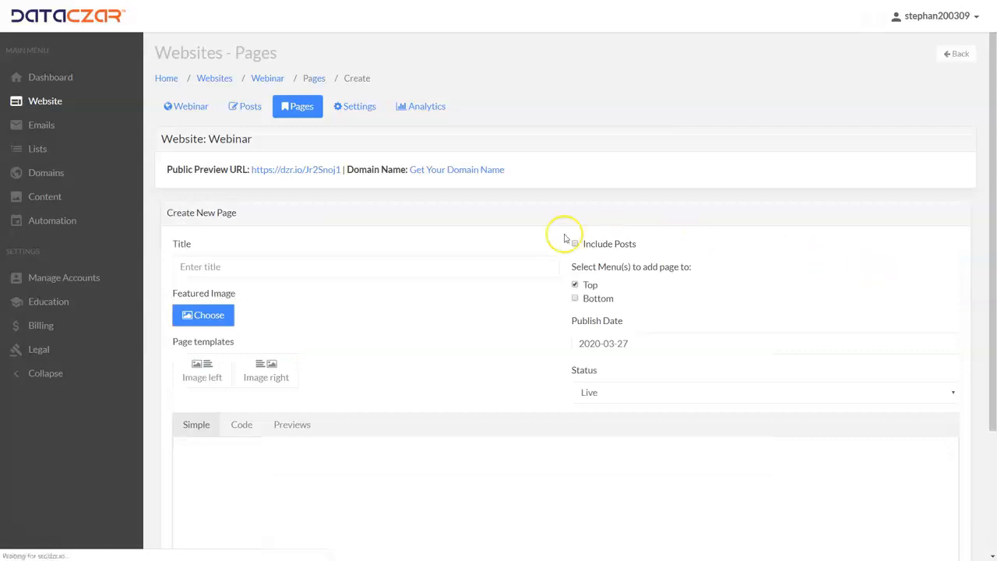
click(226, 266)
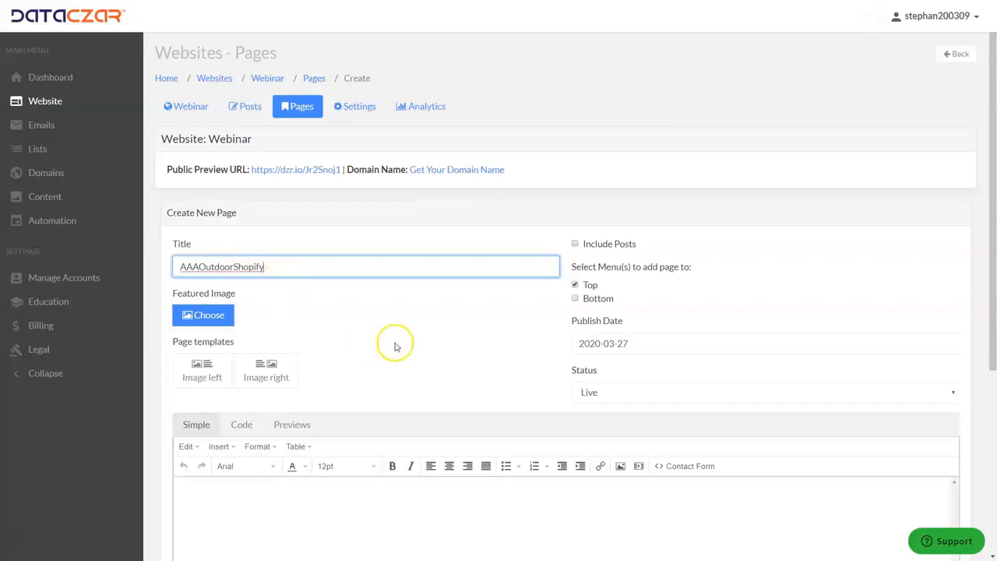
Enter three lines of body text: "Hello and Welcome to AAA Outdoor Shopify", "We offer xyz...." and "Click here to visit AAA Outdoor Shopify"
scroll(393, 340, down, 2)
click(462, 383)
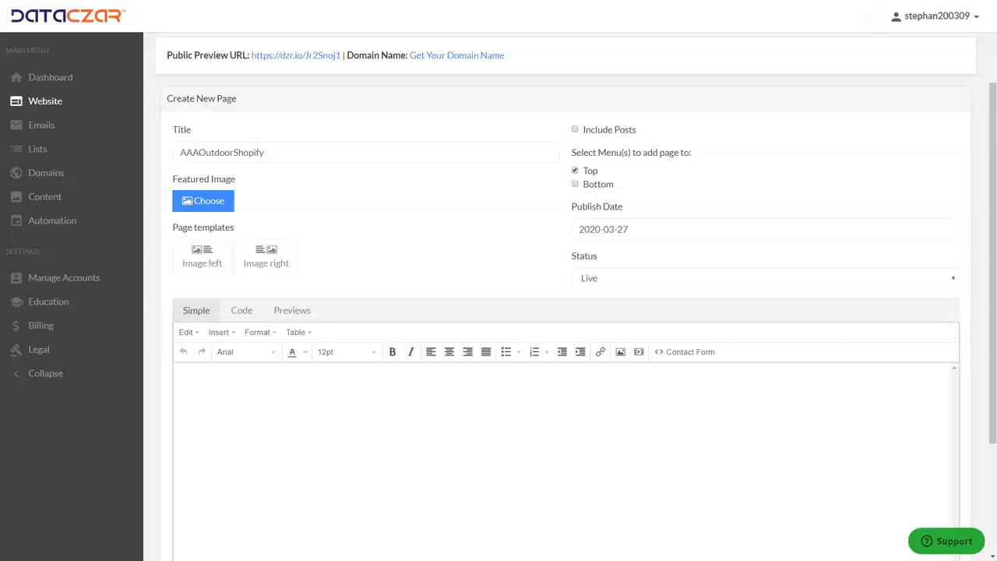
click(363, 392)
text(Hello and Welcome to AAA Outdoor Shopify We offer xyz.... Click here to visit AAA Outdoor Shopify)
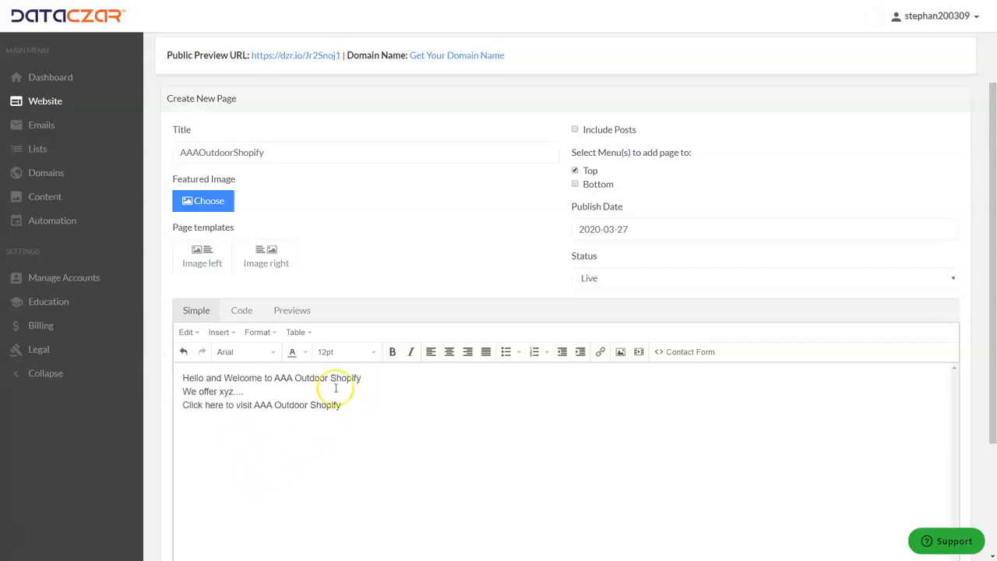
Format the "Hello and Welcome to AAA Outdoor Shopify" line as bold, italic and 18pt
drag(179, 375, 379, 372)
click(404, 393)
drag(181, 376, 380, 376)
click(393, 352)
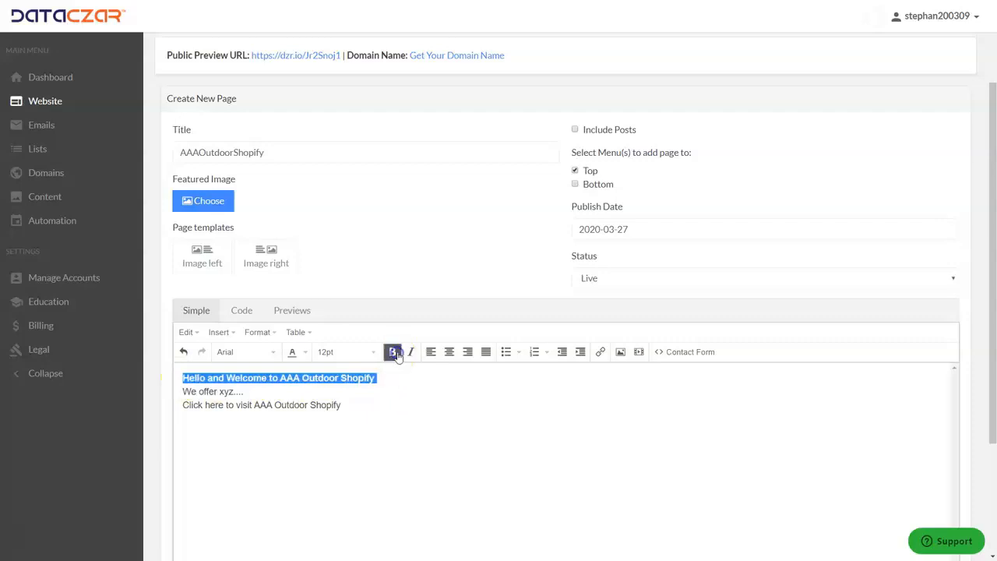
click(410, 352)
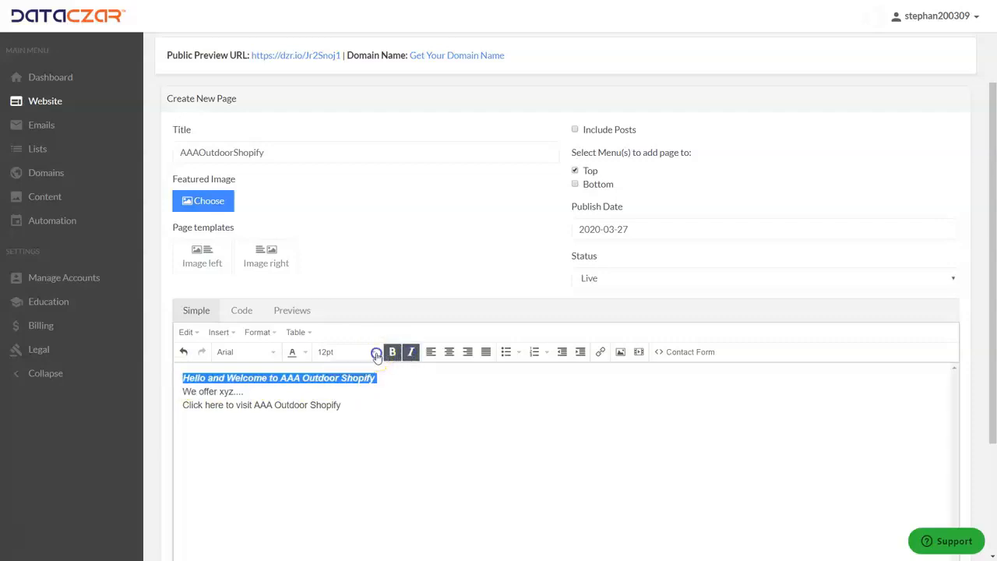
click(372, 352)
click(328, 454)
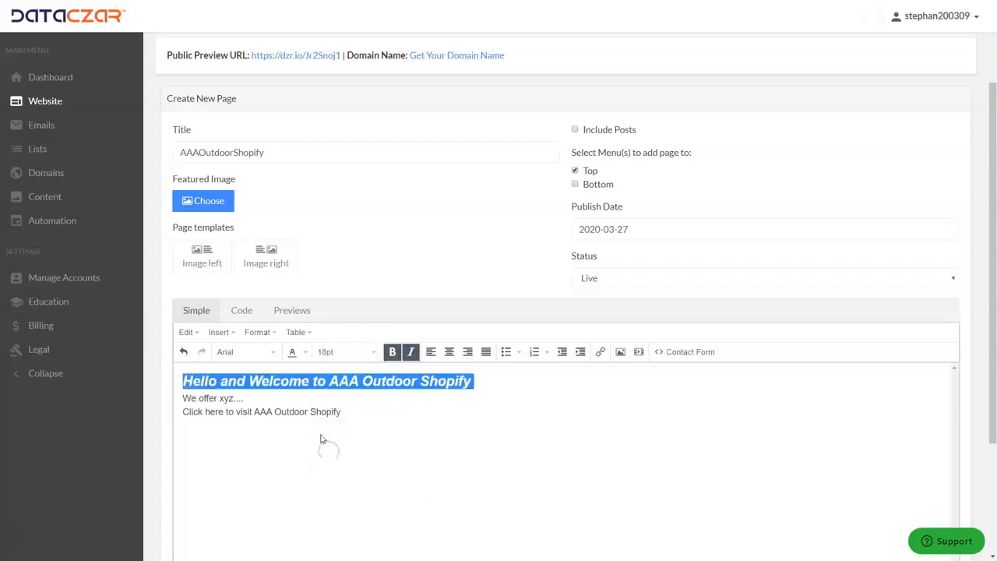
Make the "We offer xyz...." and "Click here" lines bold and set their font size to 14pt
click(246, 401)
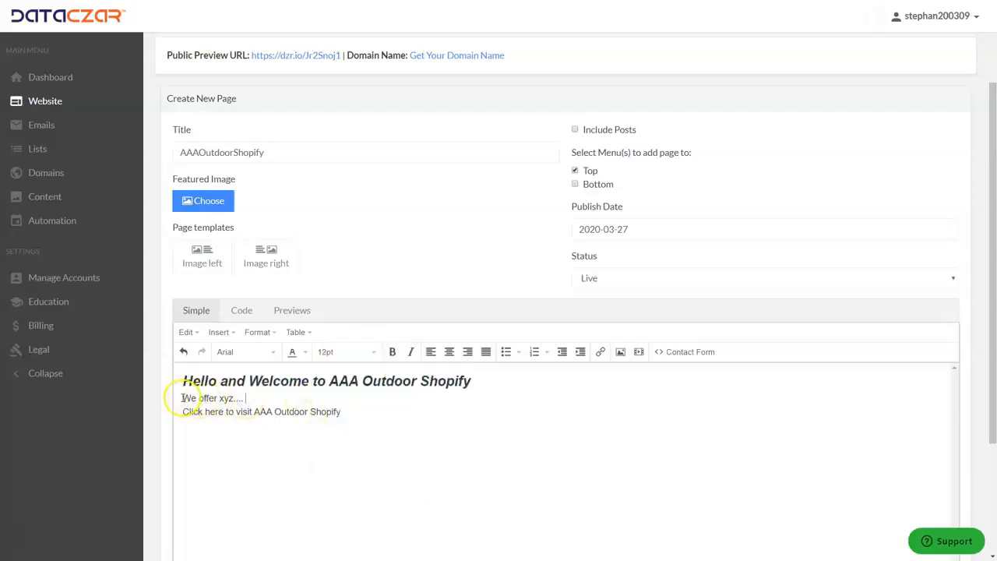
drag(184, 398, 375, 410)
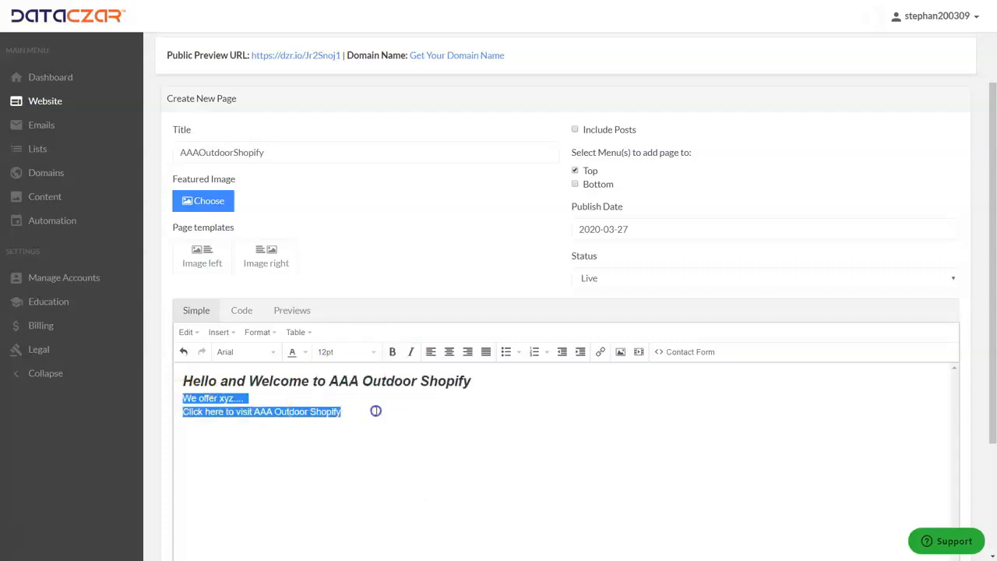
click(393, 352)
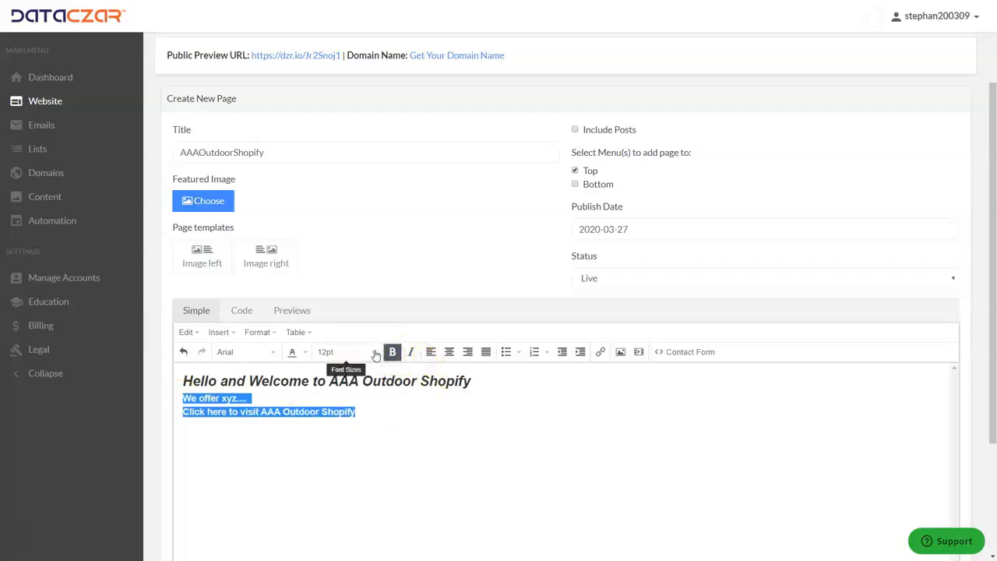
click(375, 352)
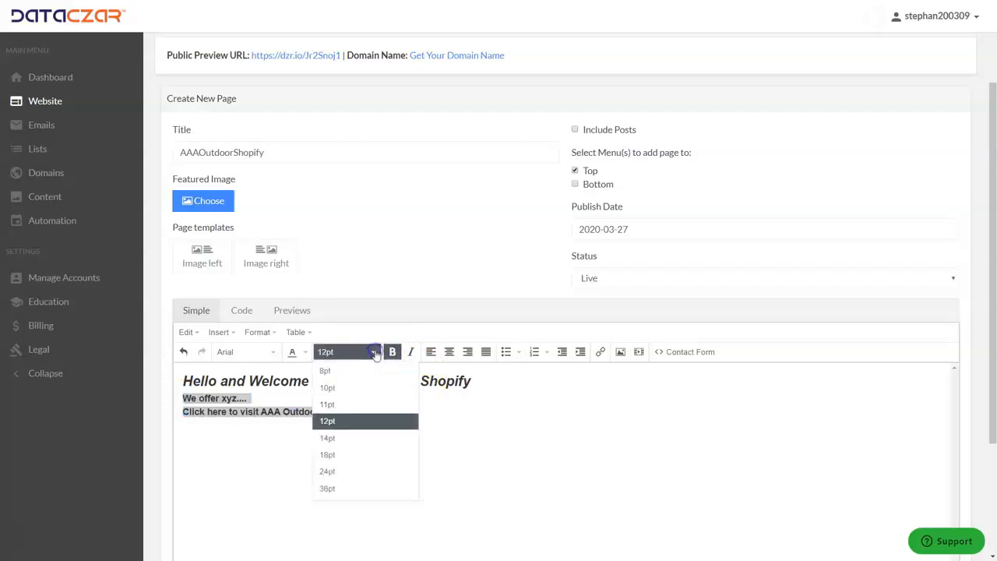
click(335, 433)
Centre all three lines of text and insert a blank line after "We offer xyz...."
drag(187, 380, 442, 417)
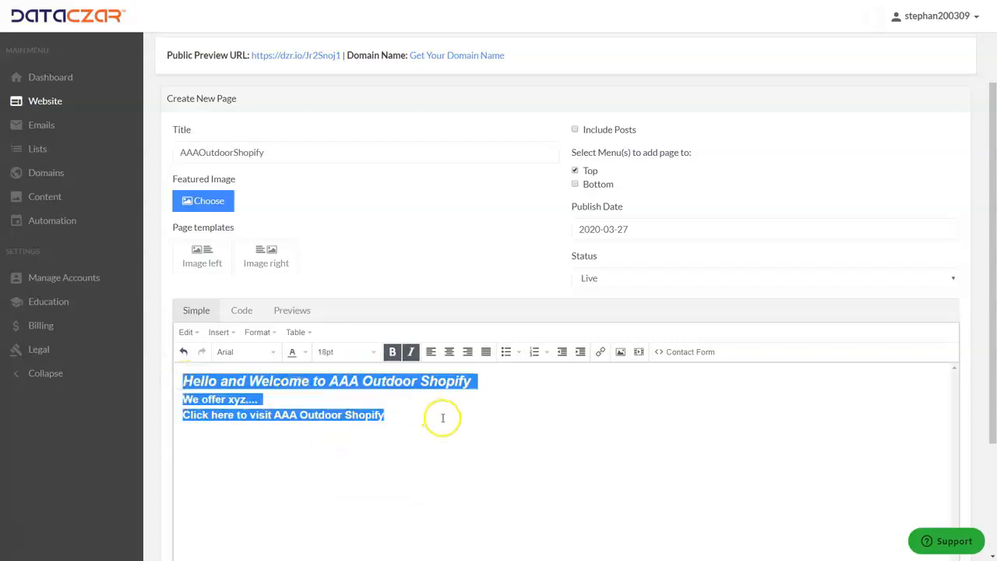
click(450, 351)
click(568, 456)
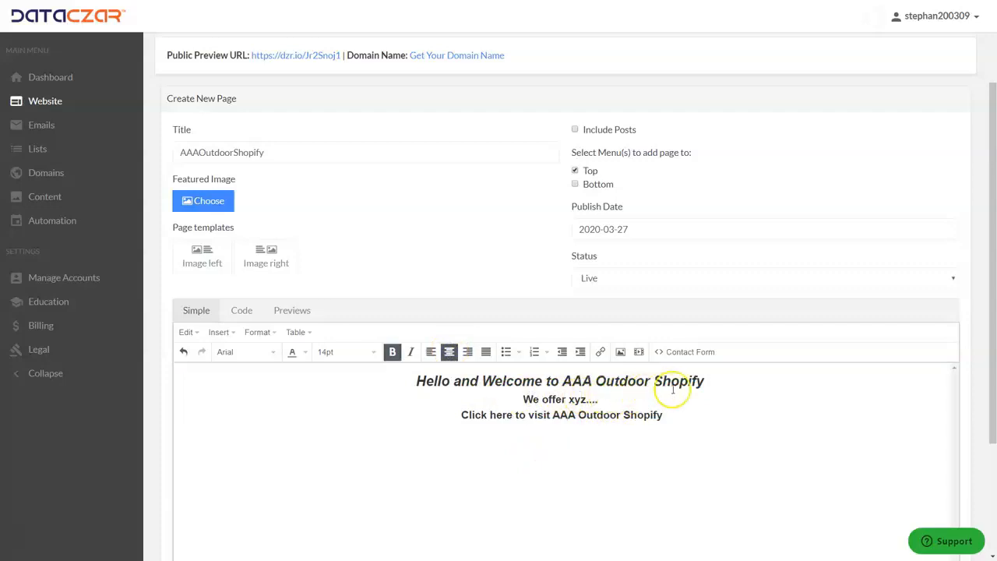
click(605, 398)
key(Return)
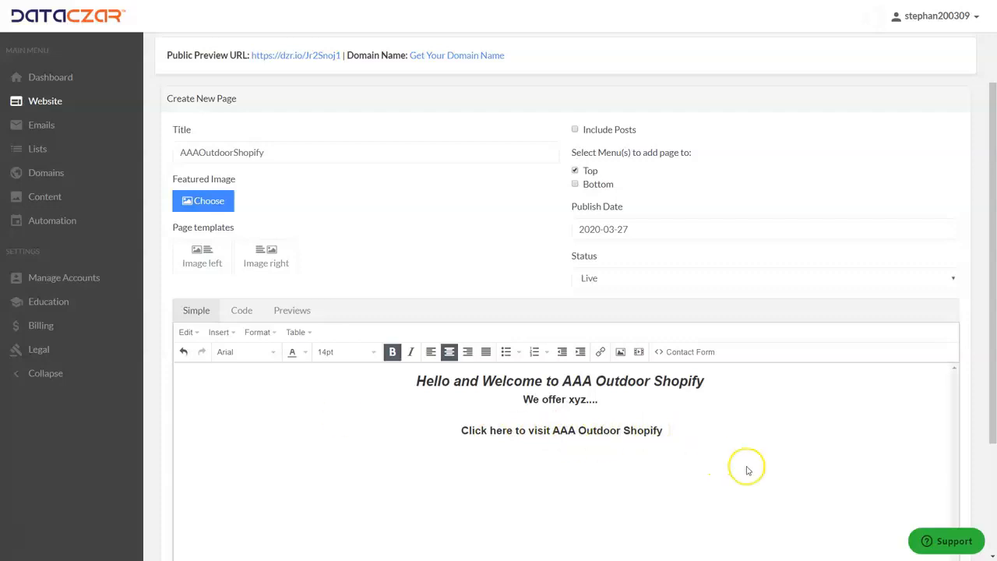
click(691, 432)
click(666, 429)
drag(665, 428, 457, 427)
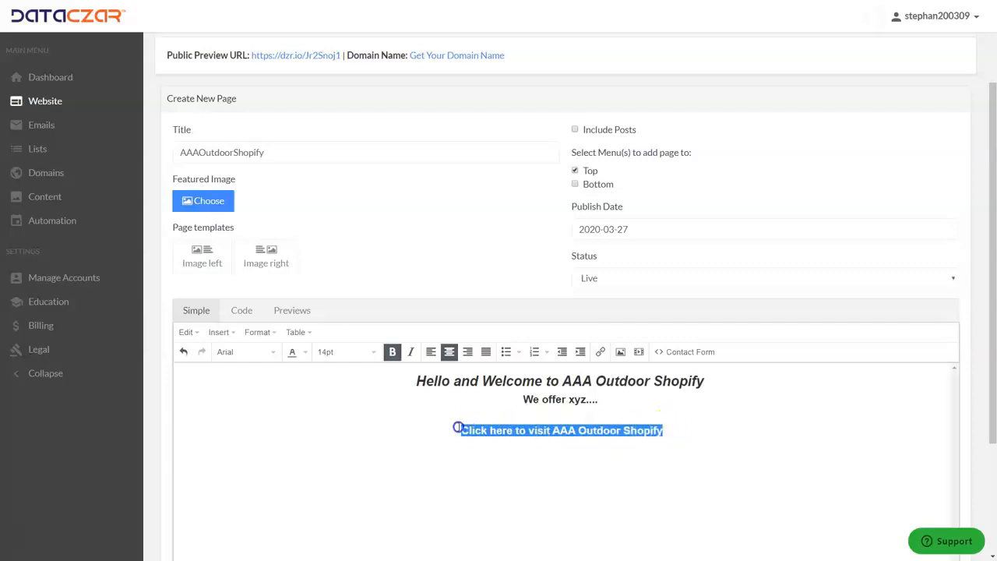
click(600, 352)
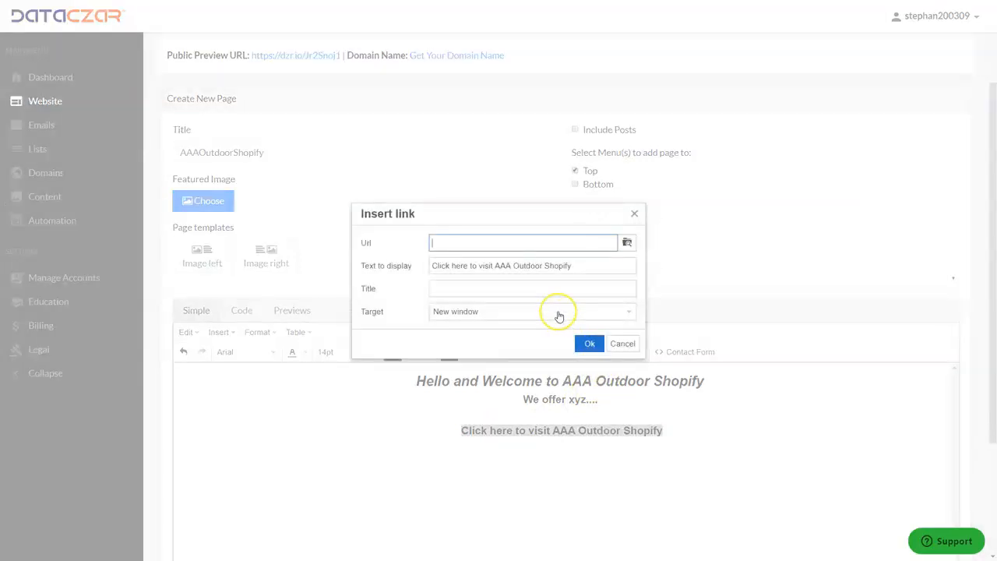
text(https://www.shopify.com/online)
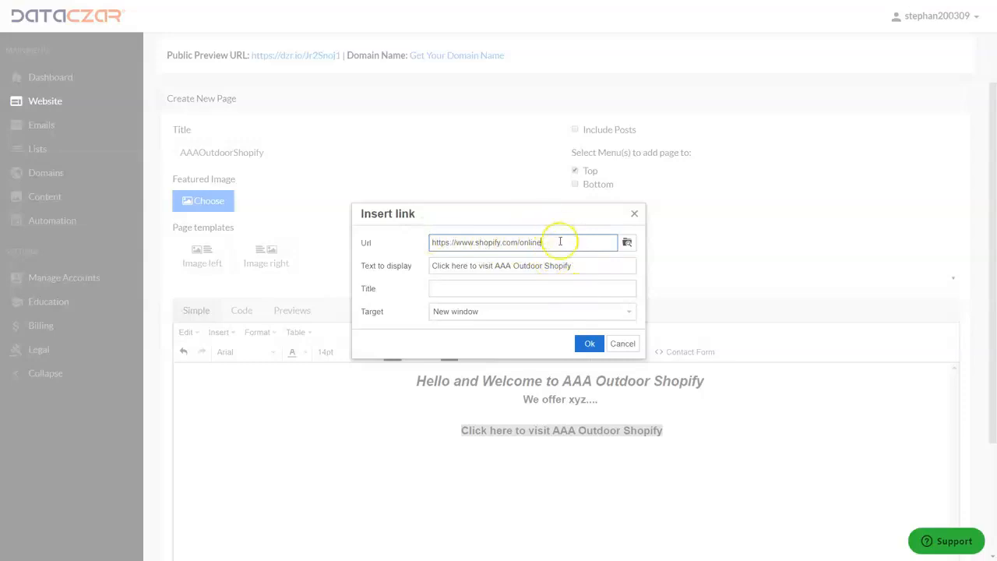
click(590, 345)
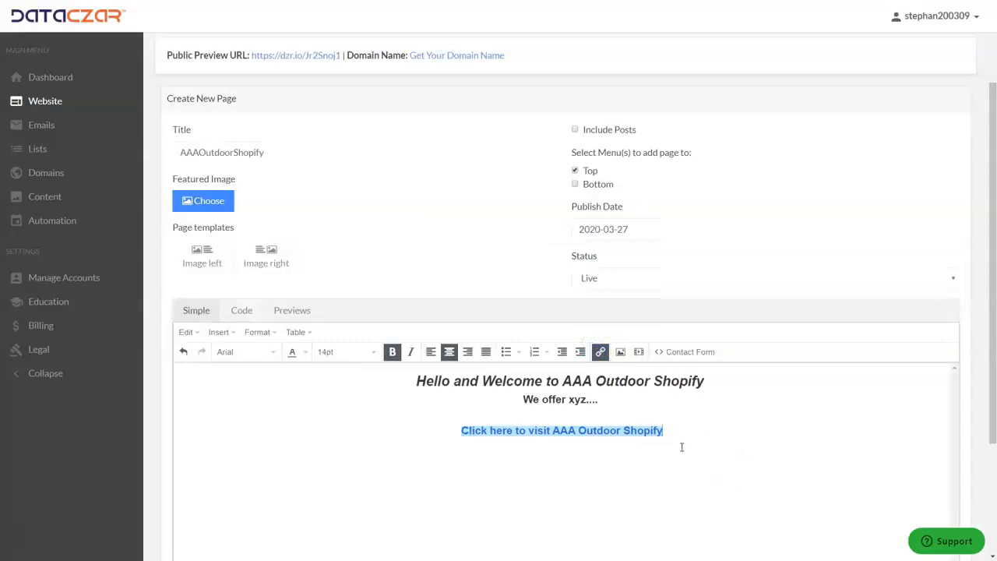
scroll(363, 231, down, 2)
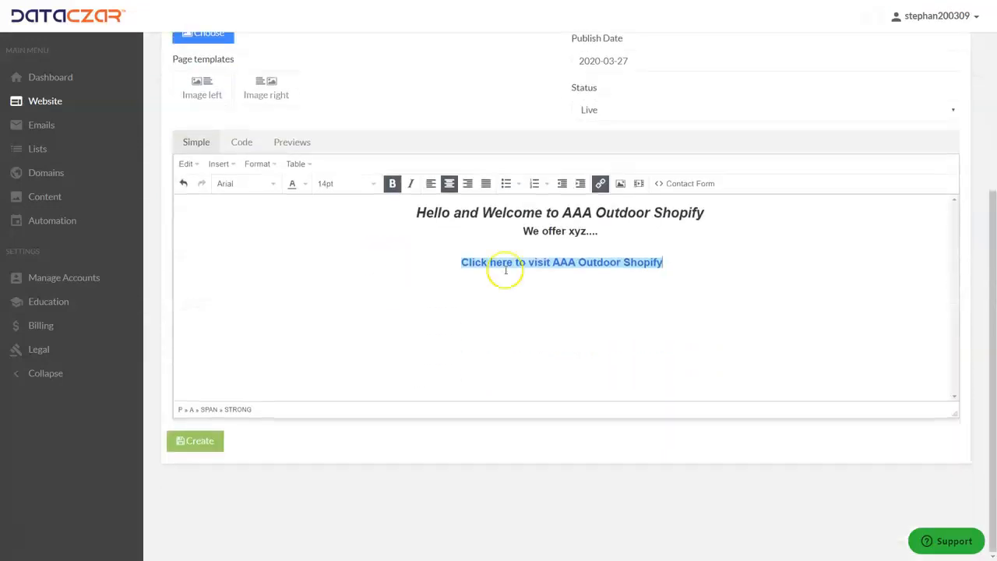
click(210, 443)
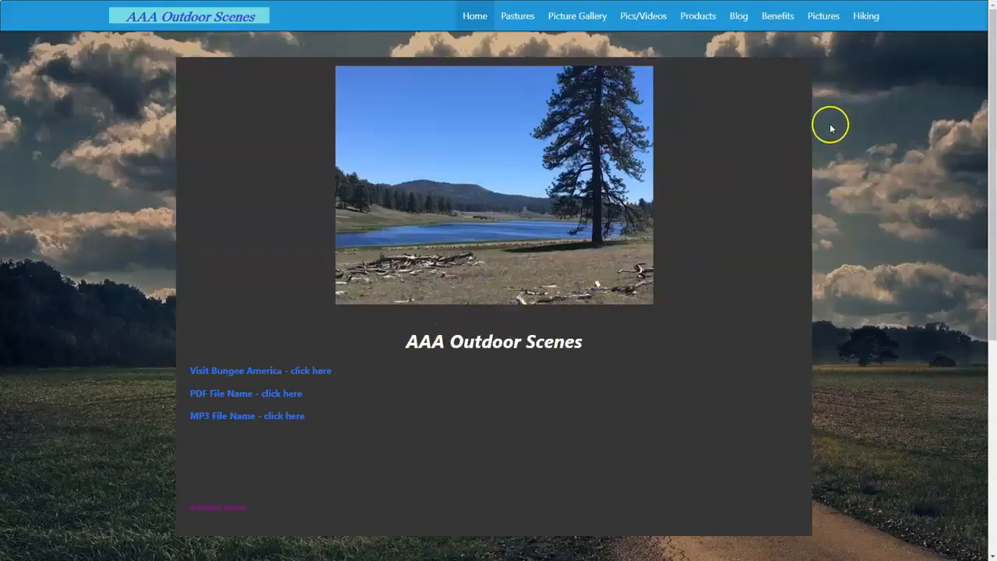
Refresh the public AAA Outdoor Scenes site, view its AAAOutdoorShopify page, and return to the page editor
key(F5)
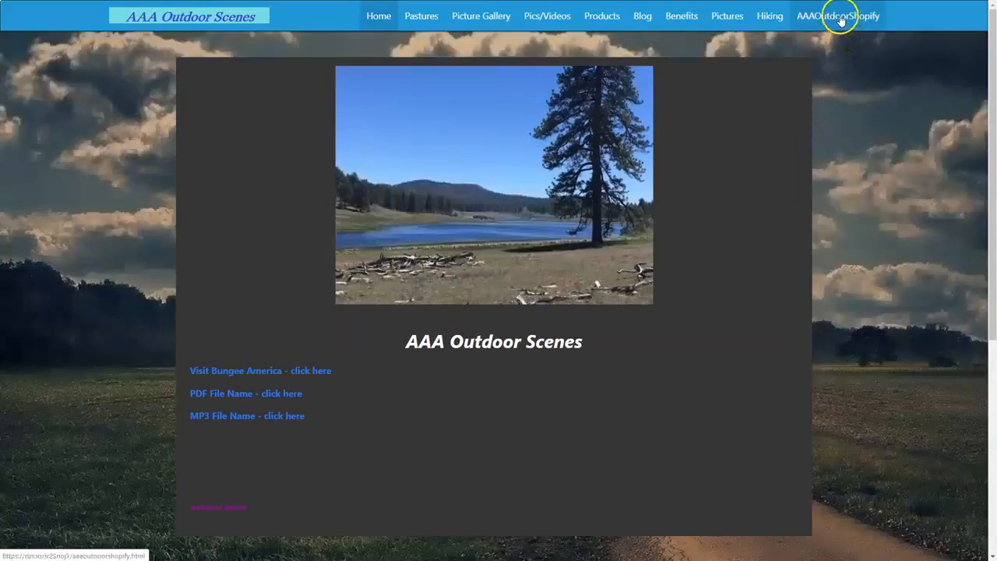
click(842, 17)
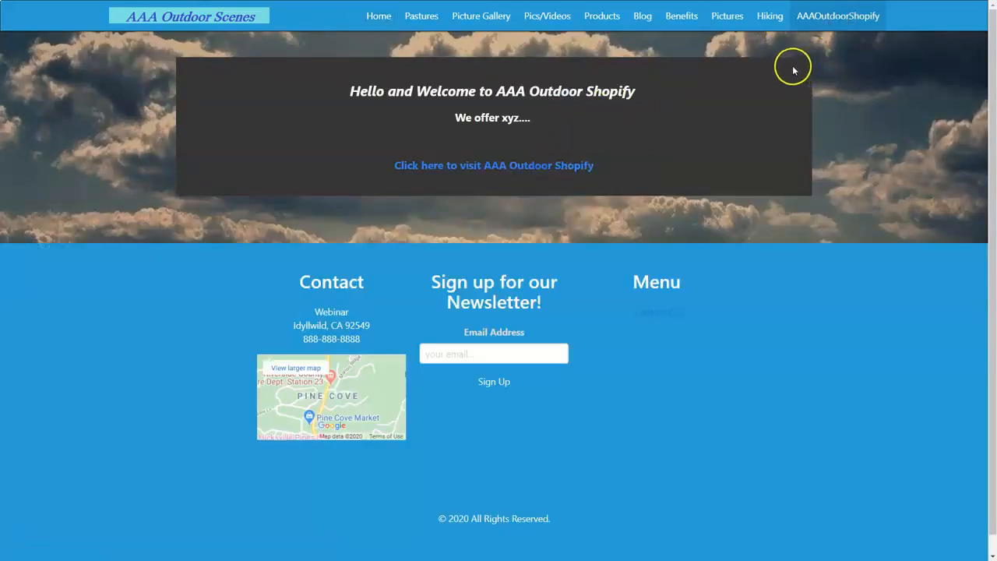
key(ctrl+Tab)
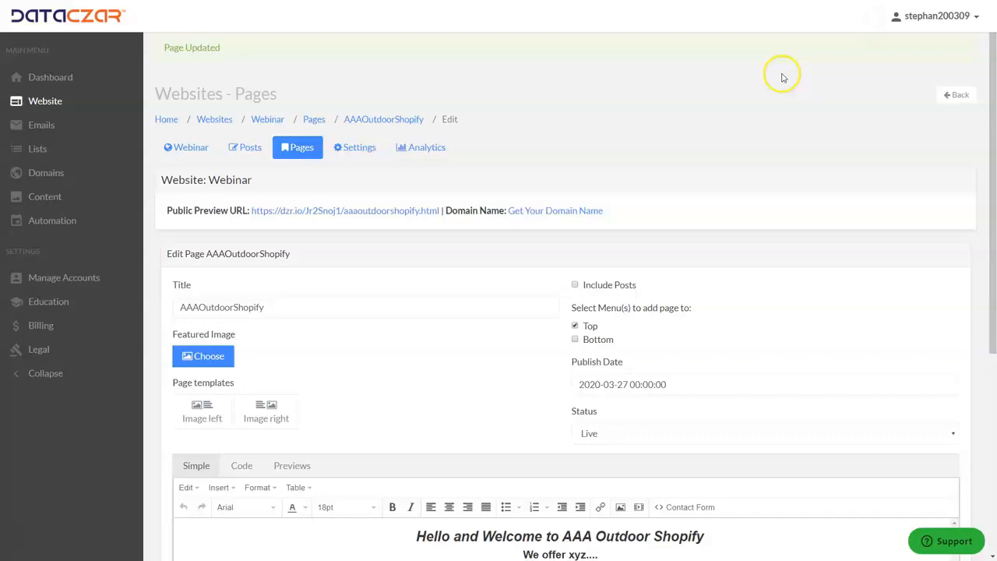
click(300, 148)
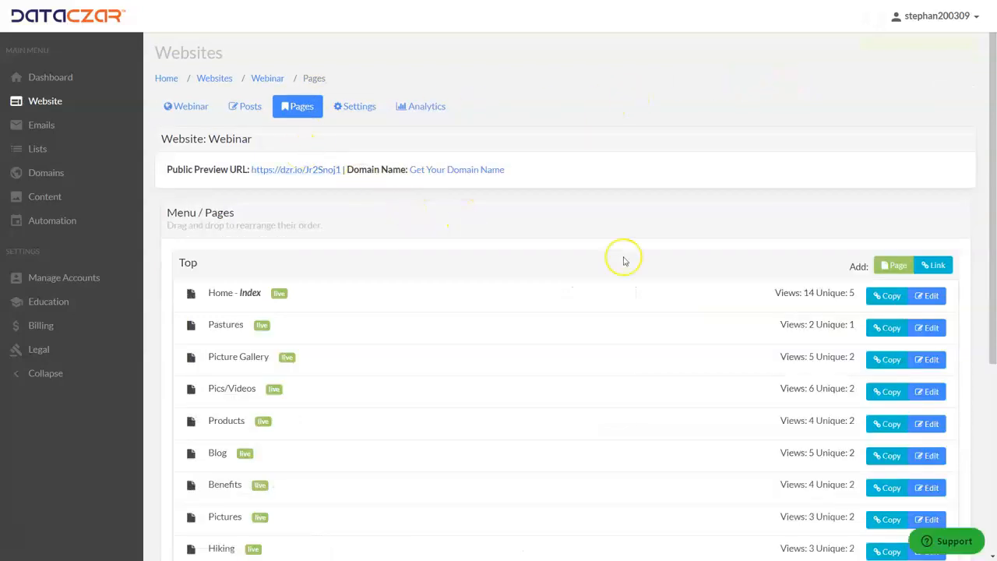
scroll(674, 265, down, 2)
scroll(727, 247, up, 1)
scroll(726, 248, up, 1)
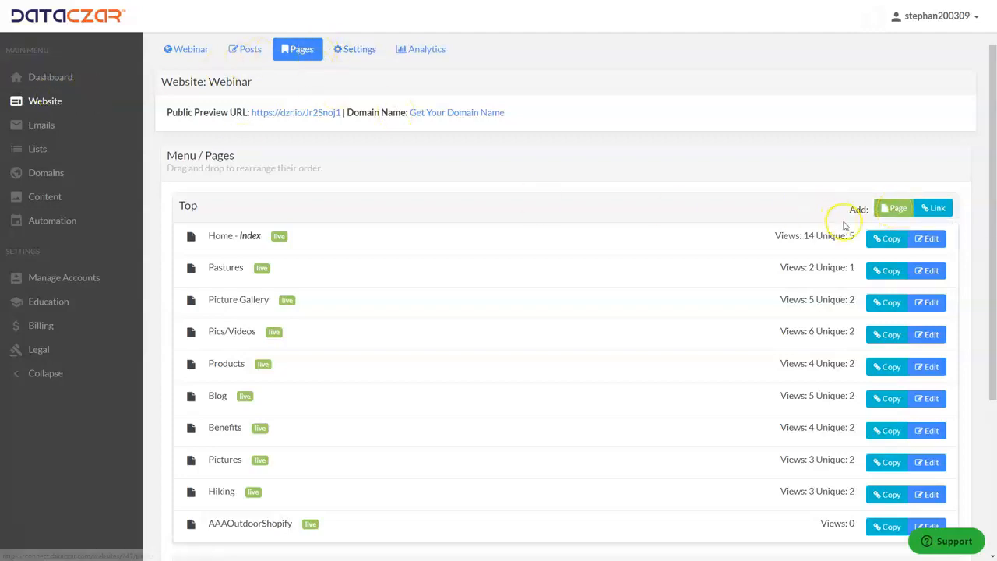
click(935, 208)
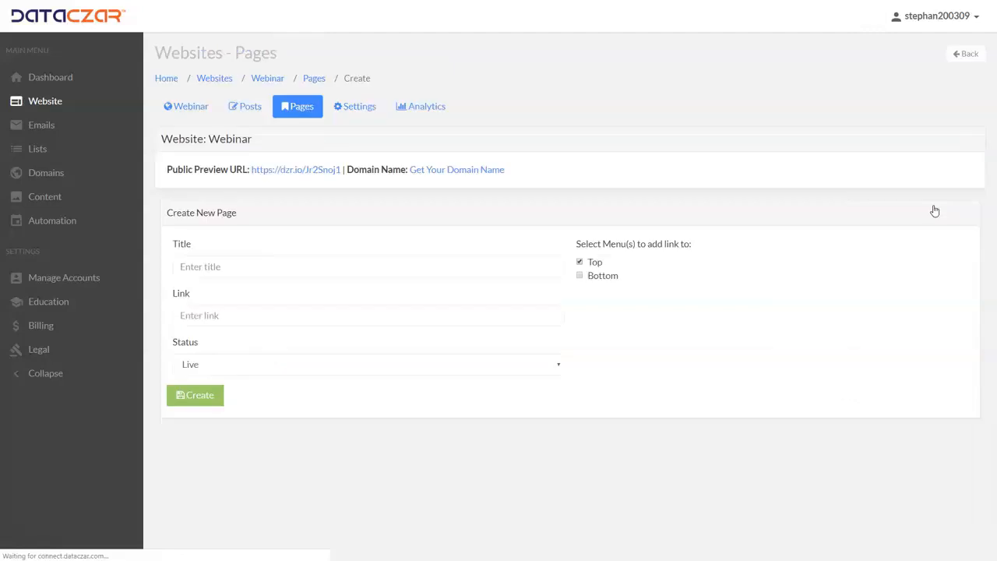
click(209, 316)
text(https://www.shopify.com/online)
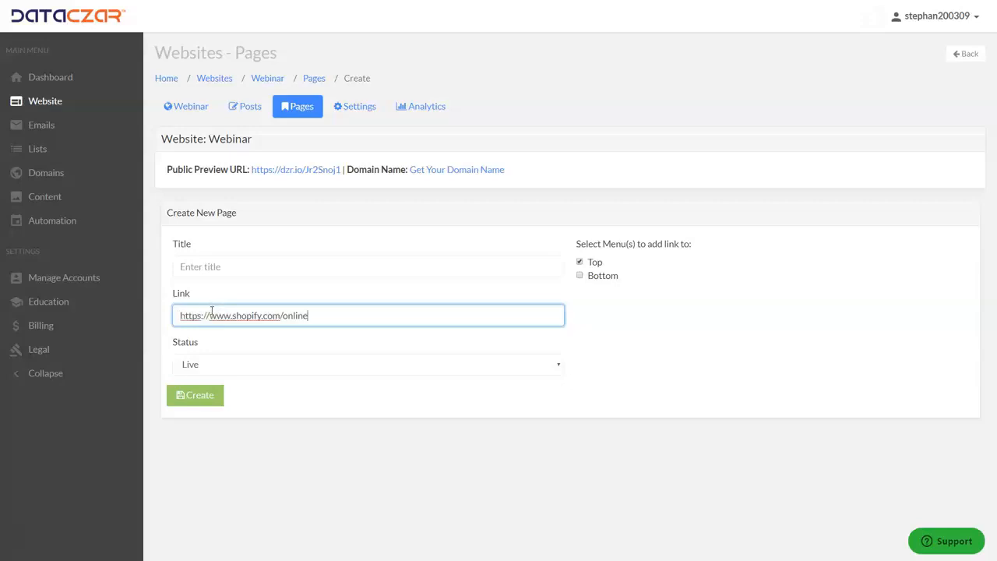
click(208, 265)
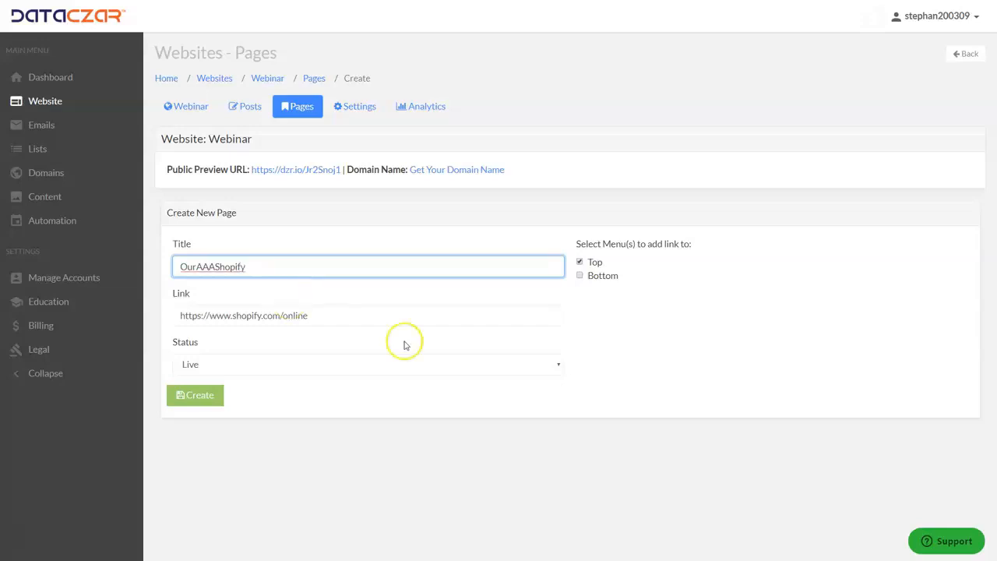
click(742, 267)
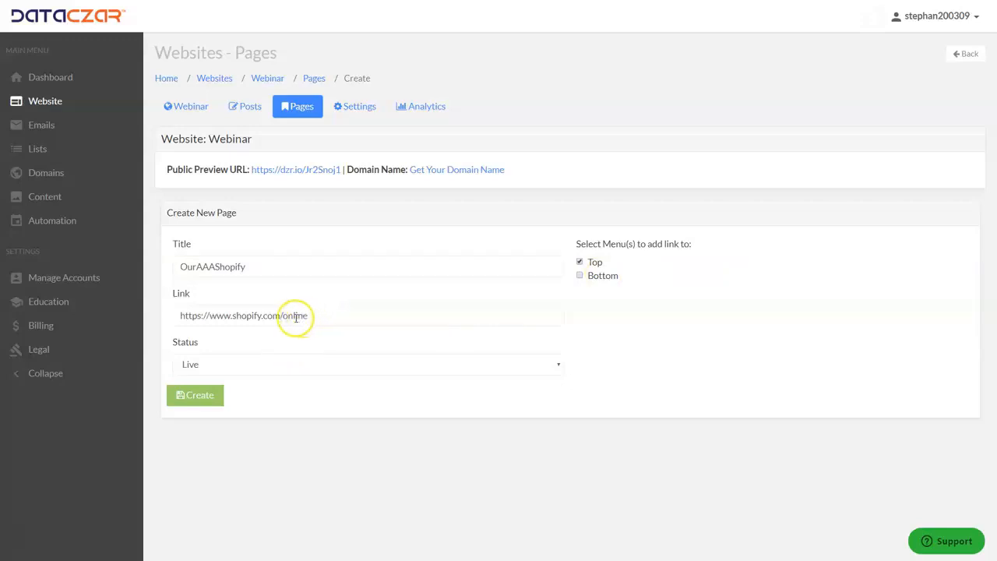
click(201, 397)
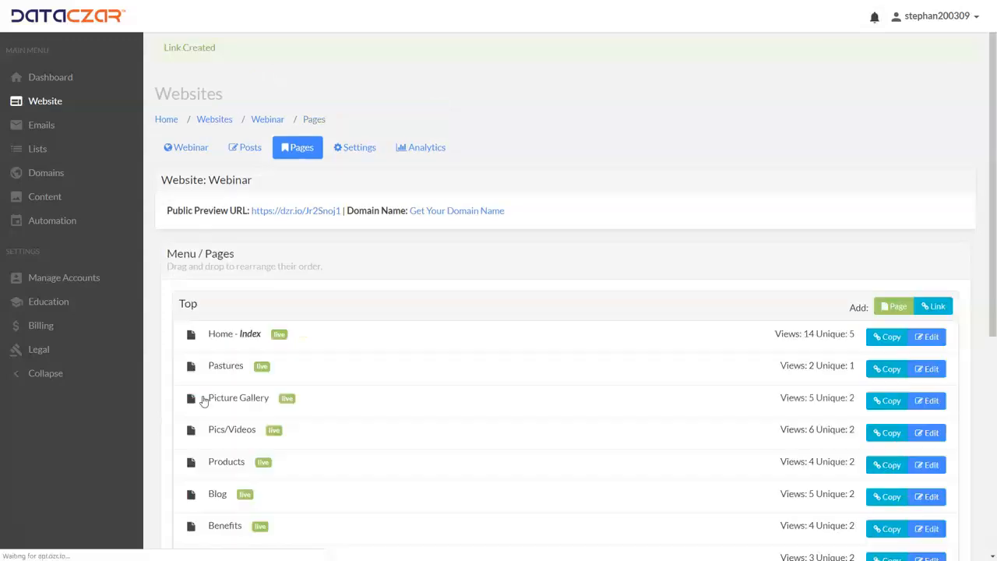
Check the new link in the page list, then test the AAAOutdoorShopify page's text link and the OurAAAShopify menu link on the public site
scroll(598, 405, down, 2)
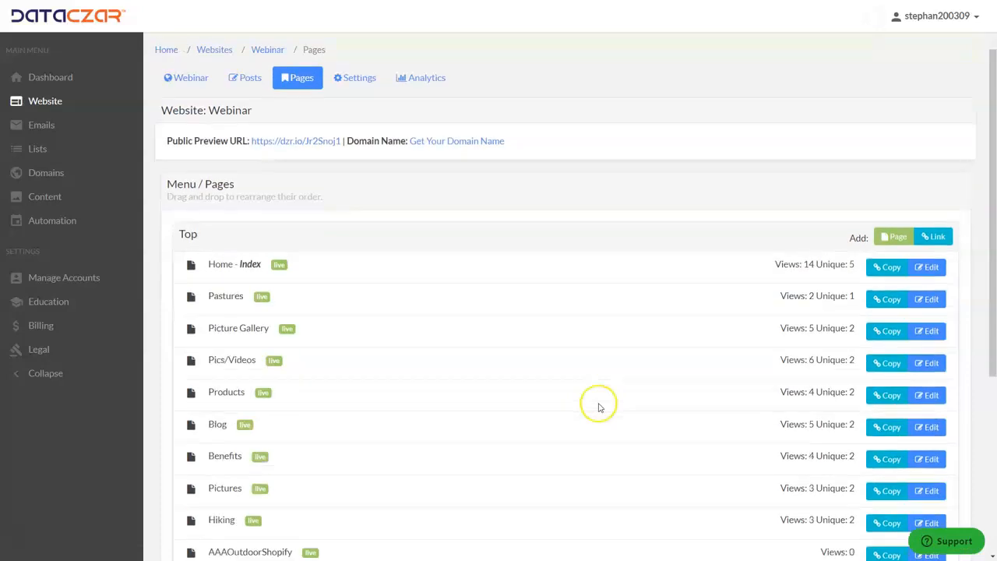
scroll(598, 405, down, 1)
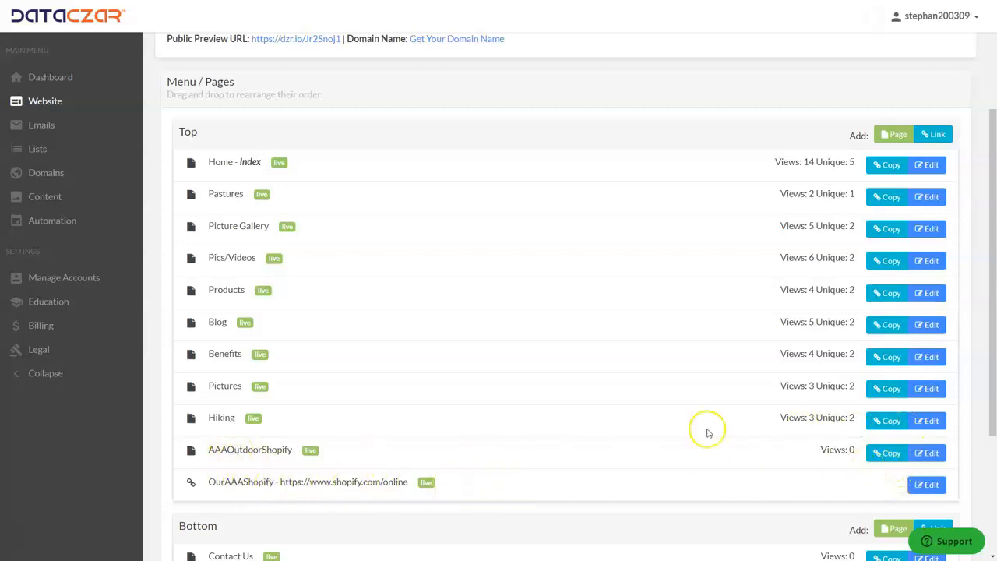
scroll(350, 283, up, 3)
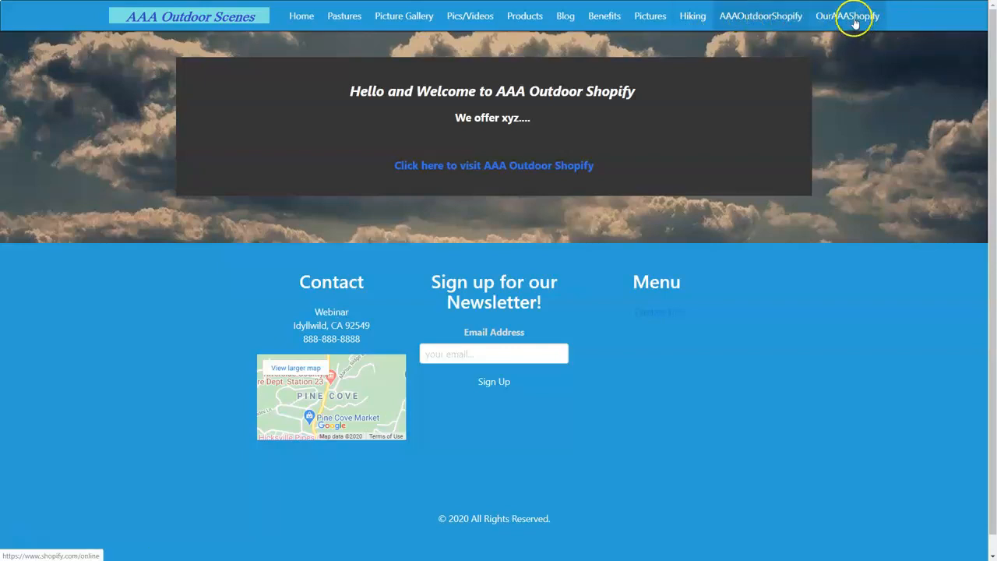
click(769, 19)
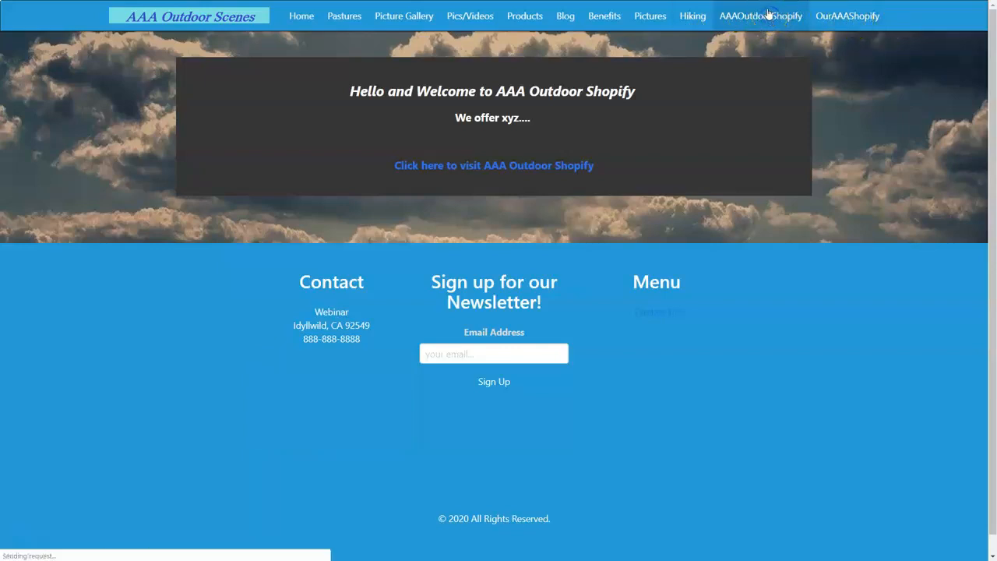
click(529, 170)
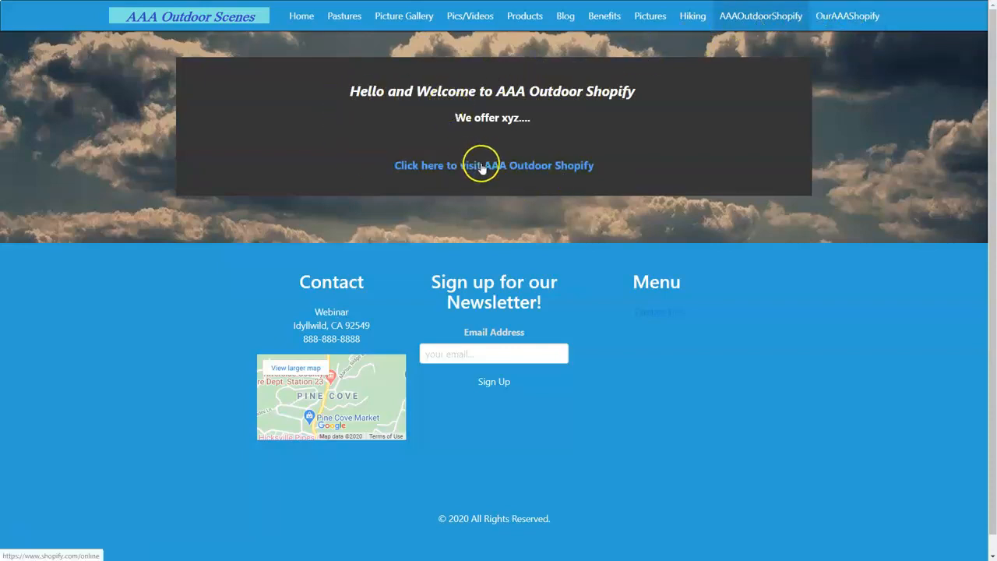
click(842, 19)
click(864, 30)
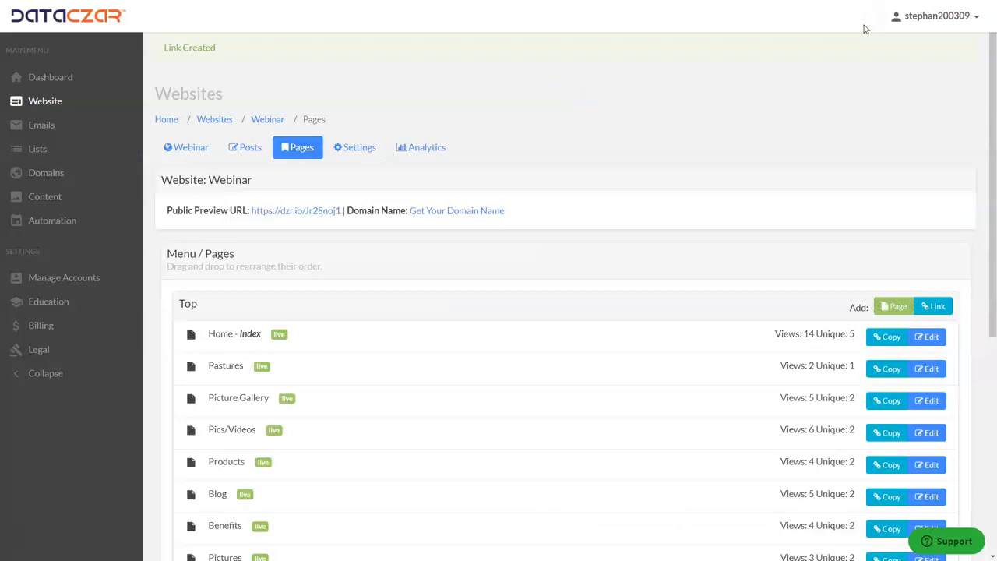
Return to the account dashboard and view the Webinar site's unique visitors chart
click(51, 75)
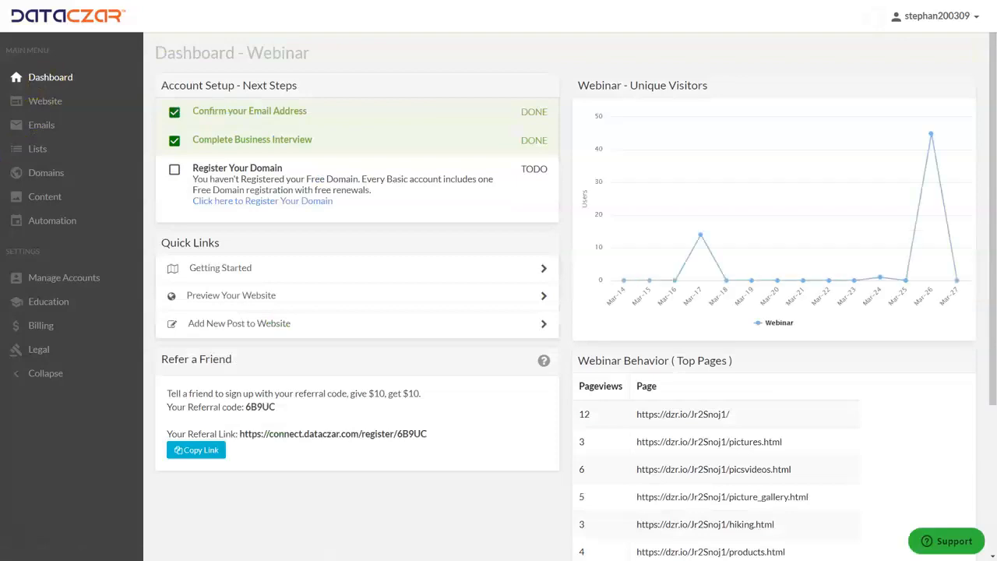
mouse_move(615, 274)
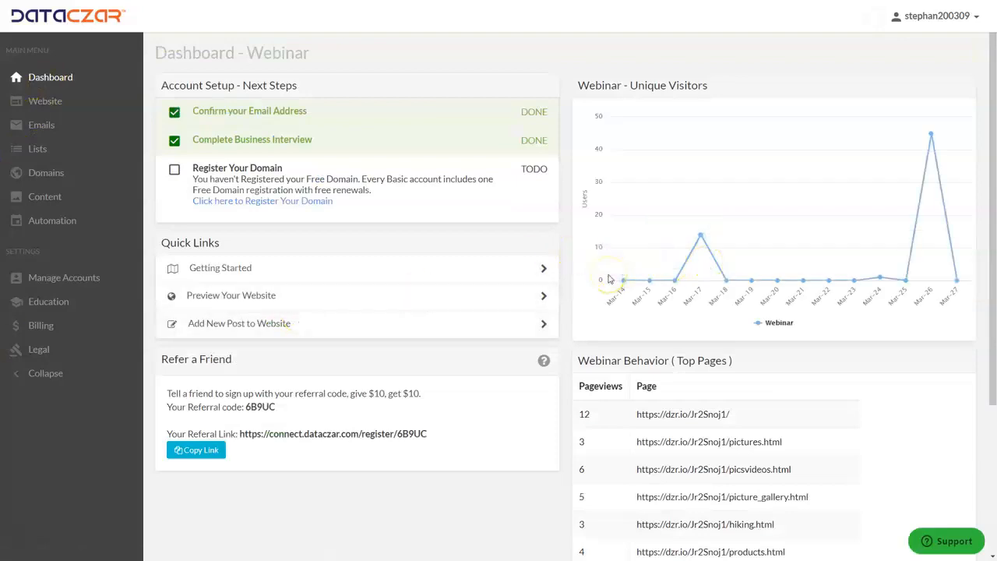